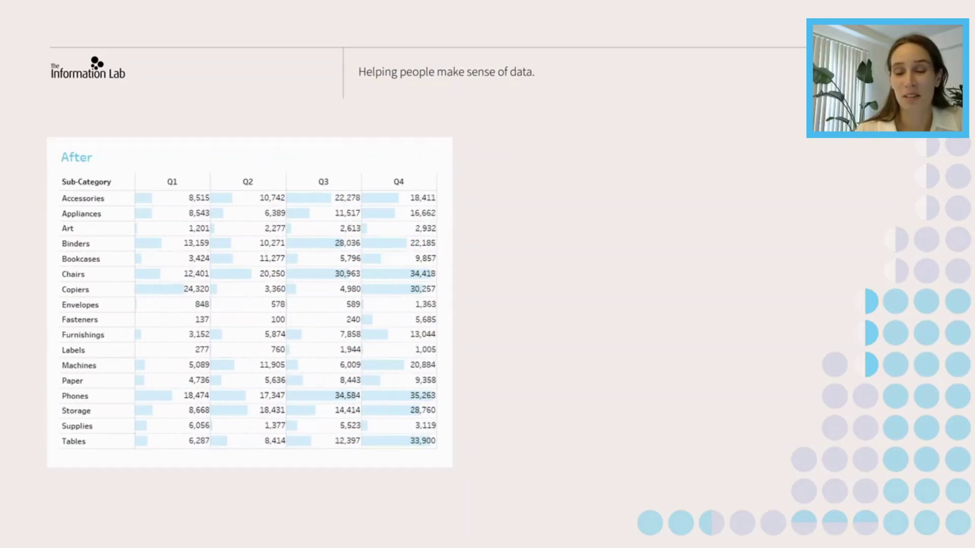
Switch to Tableau, search the data fields for "sub", and place Sub-Category on Rows
key(alt+Tab)
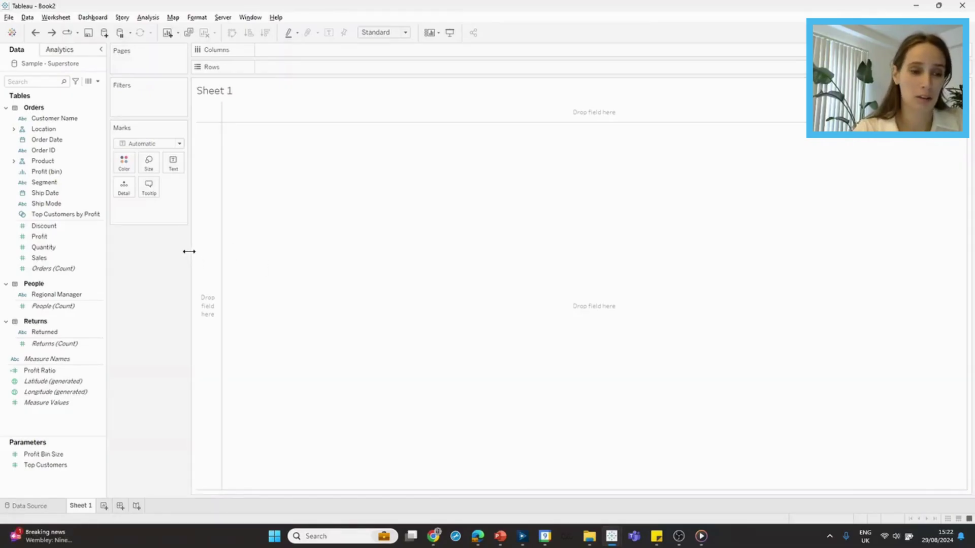
click(38, 80)
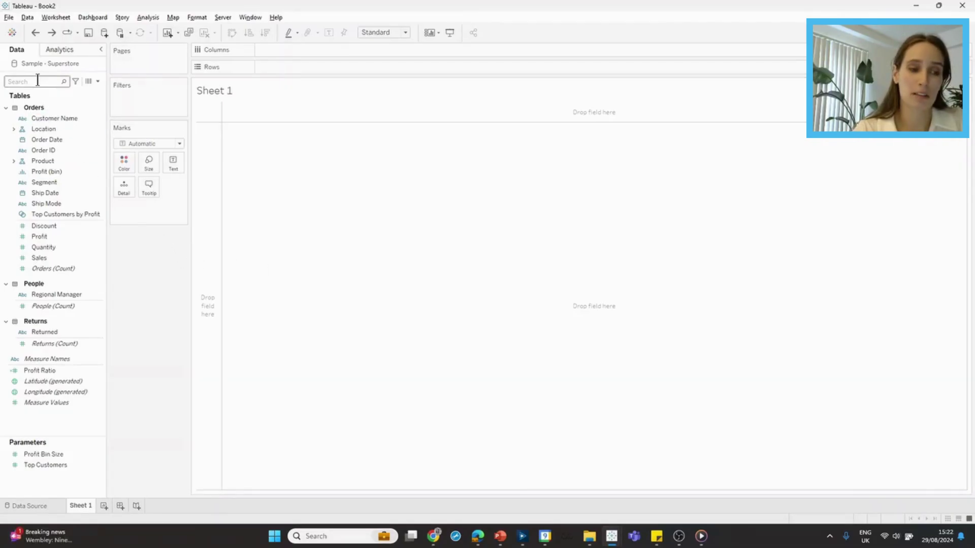
text(sub)
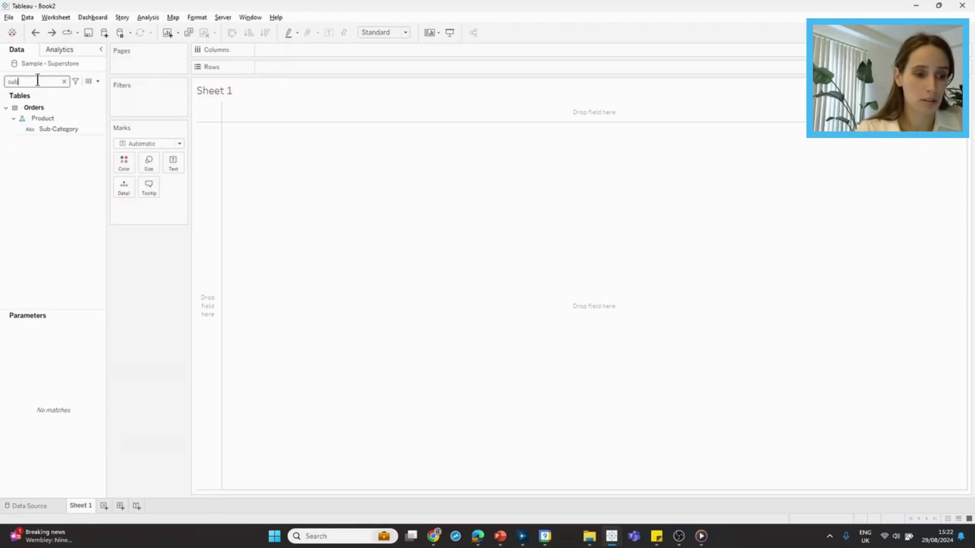
drag(43, 128, 215, 154)
Search the fields for "ord", place Order Date on Columns, and expand it from years to quarters
click(30, 81)
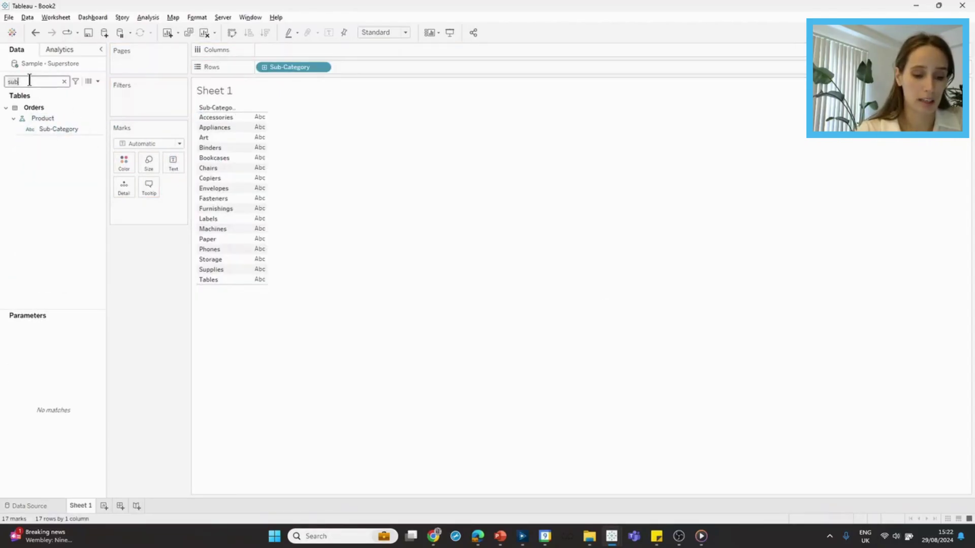
key(BackSpace)
key(BackSpace)
key(BackSpace)
text(ord)
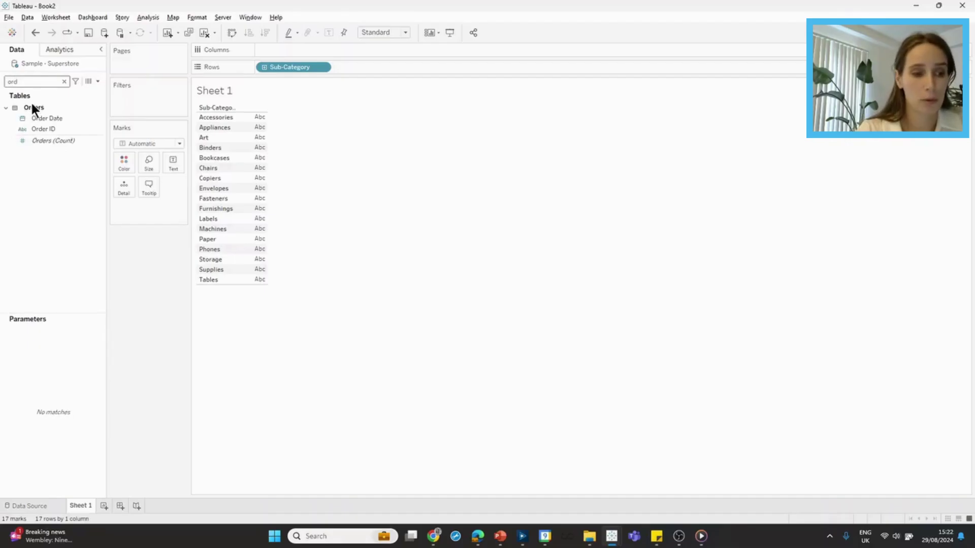
drag(51, 117, 297, 45)
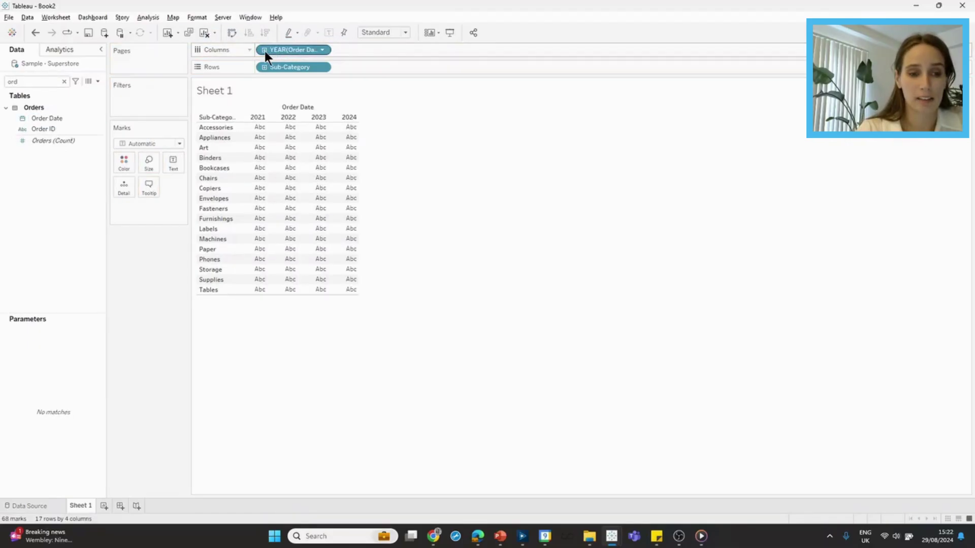
click(264, 50)
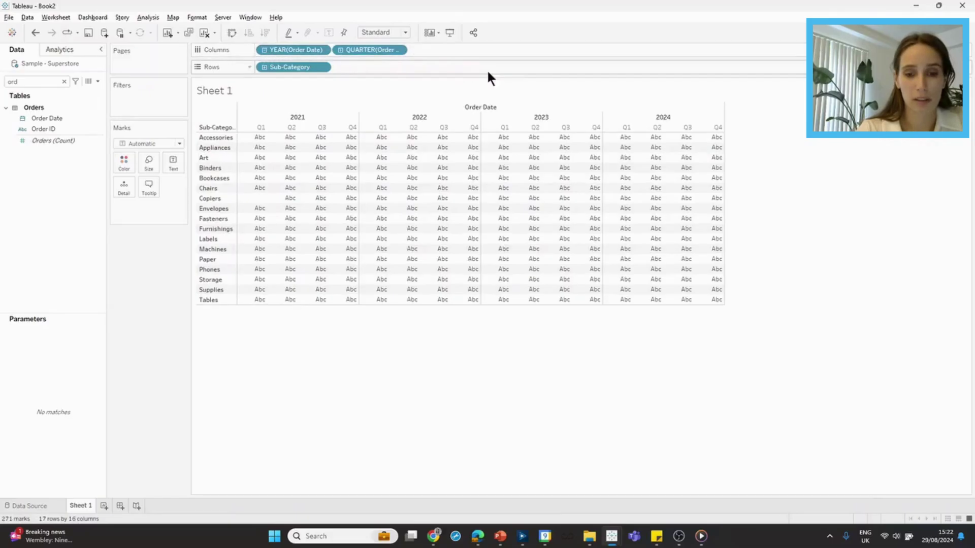
Filter the table to keep only the 2024 order year
click(678, 115)
click(697, 132)
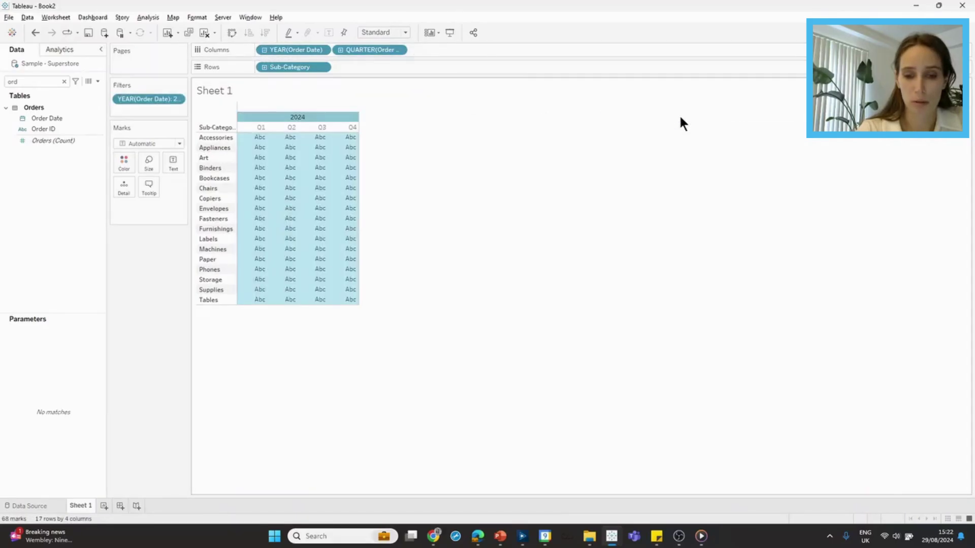
click(586, 127)
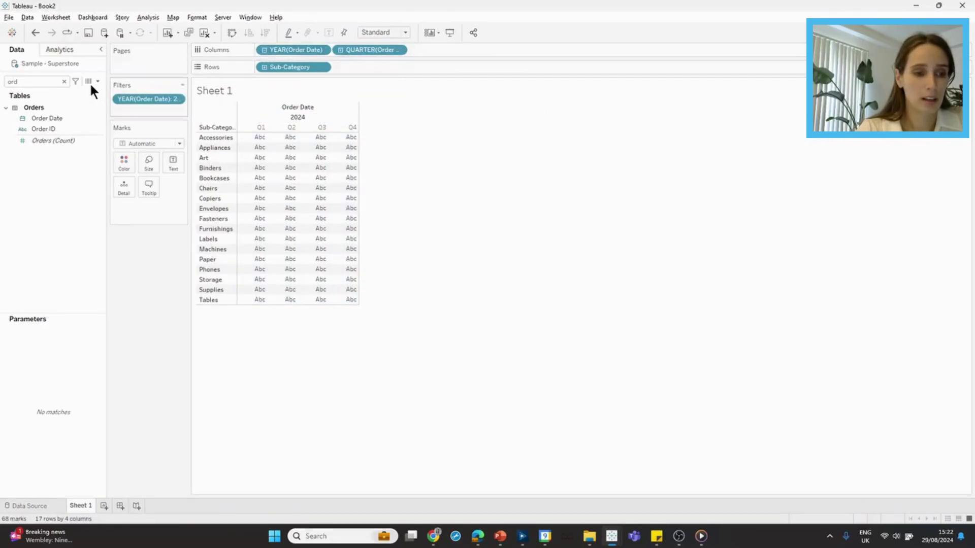
Search the fields for "sal" and add Sales to the table body as text values
click(30, 80)
key(BackSpace)
key(BackSpace)
key(BackSpace)
text(sal)
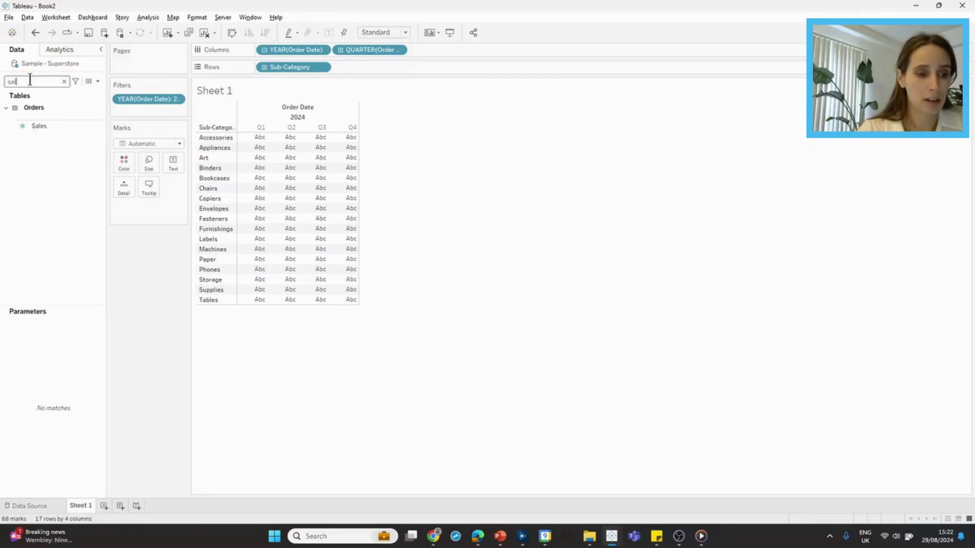
drag(43, 135, 297, 165)
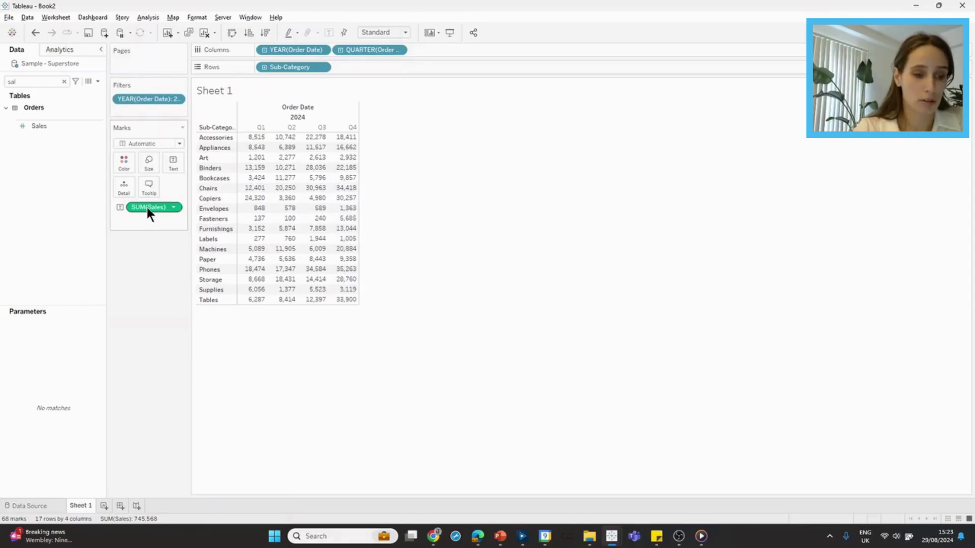
Move SUM(Sales) from the text marks to Columns after the quarter, and try the mark labels on and off
drag(147, 207, 431, 47)
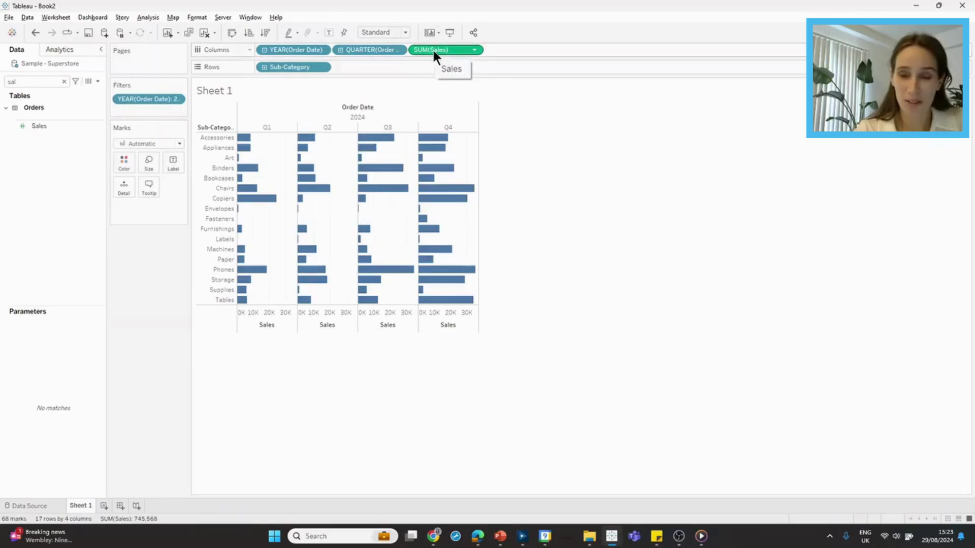
click(328, 34)
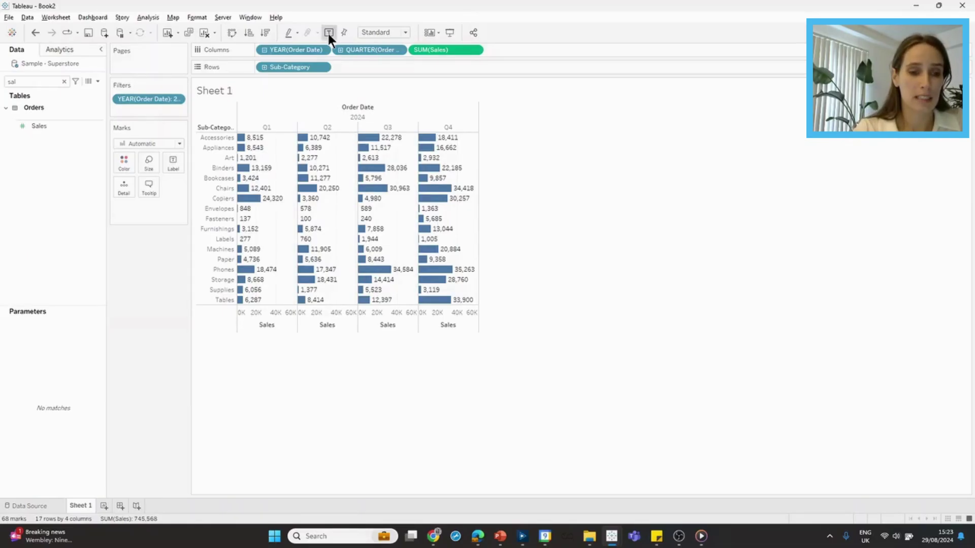
click(329, 34)
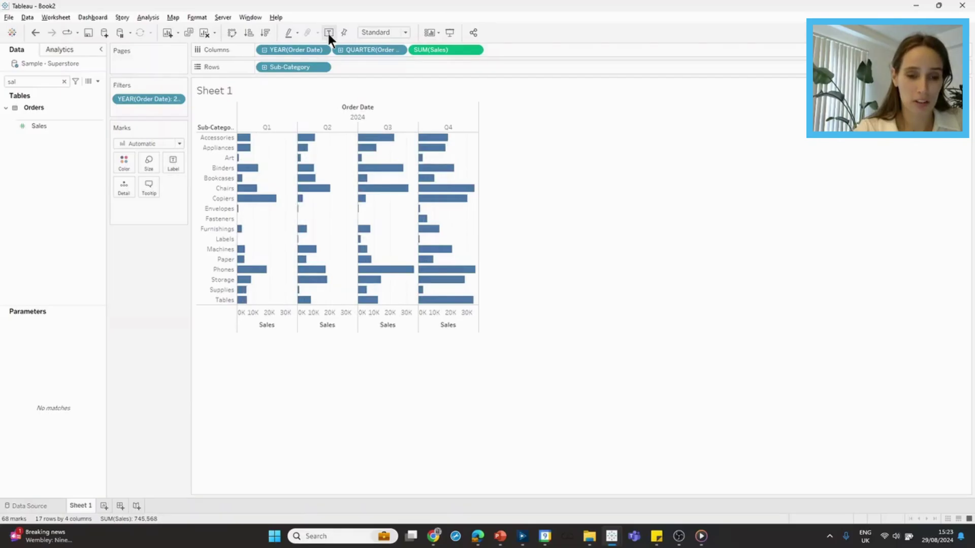
Color the Sales bars light blue and set their opacity to 25%
click(122, 163)
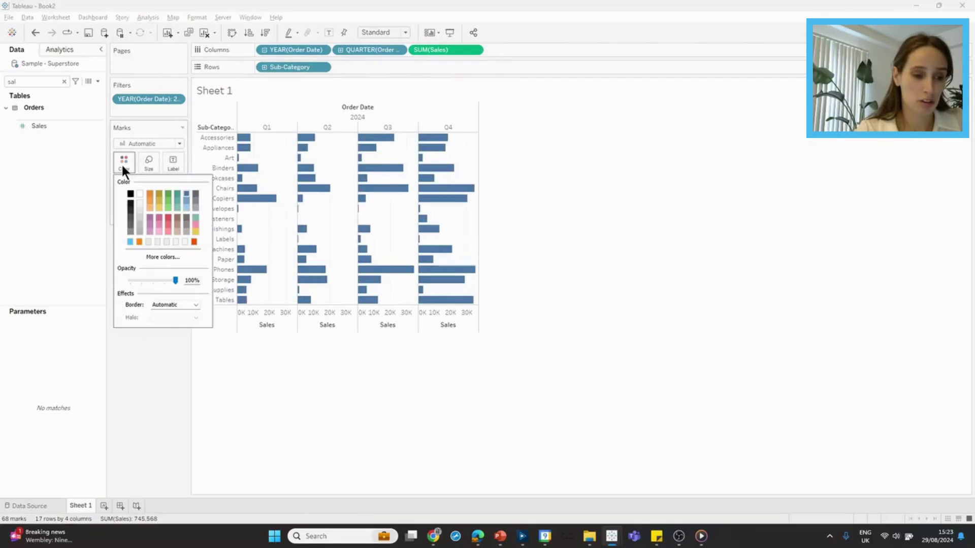
click(130, 242)
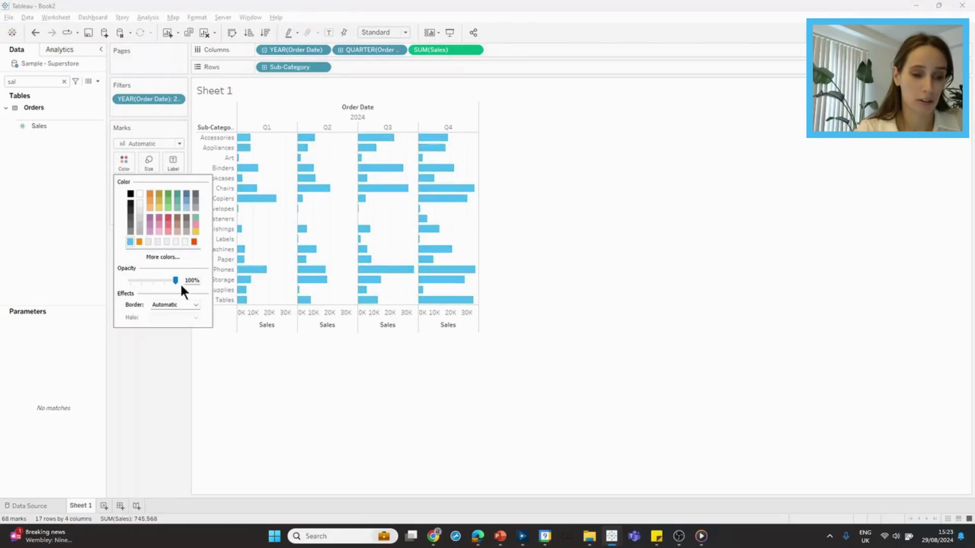
drag(196, 280, 164, 282)
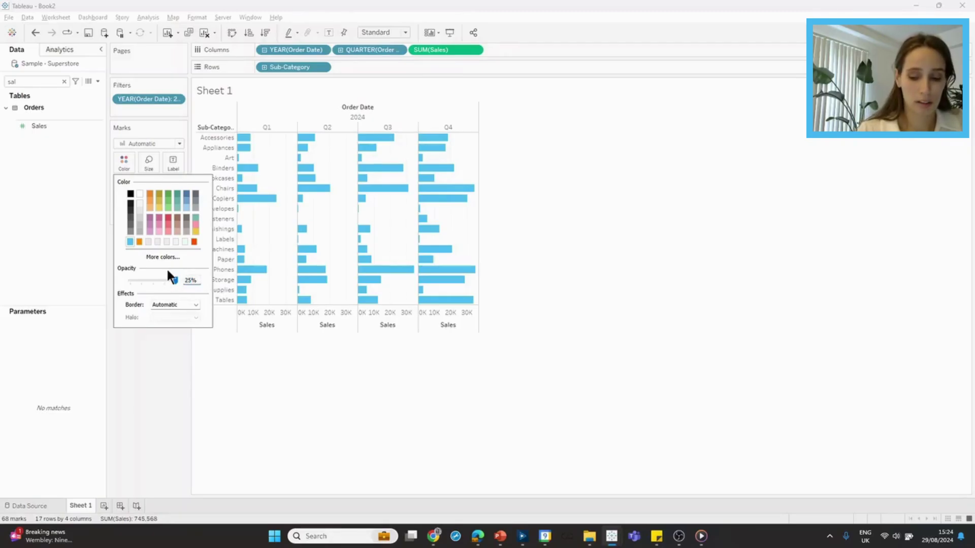
key(Return)
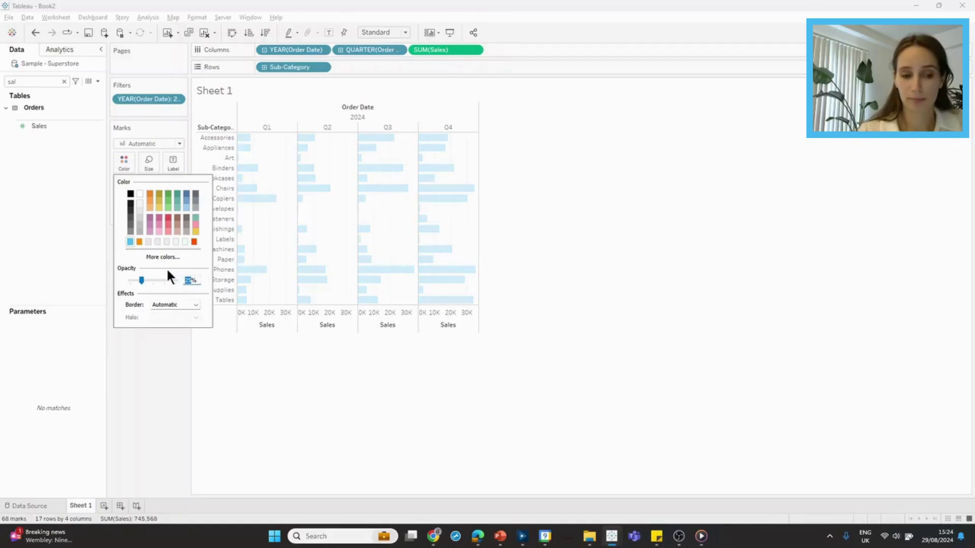
click(262, 346)
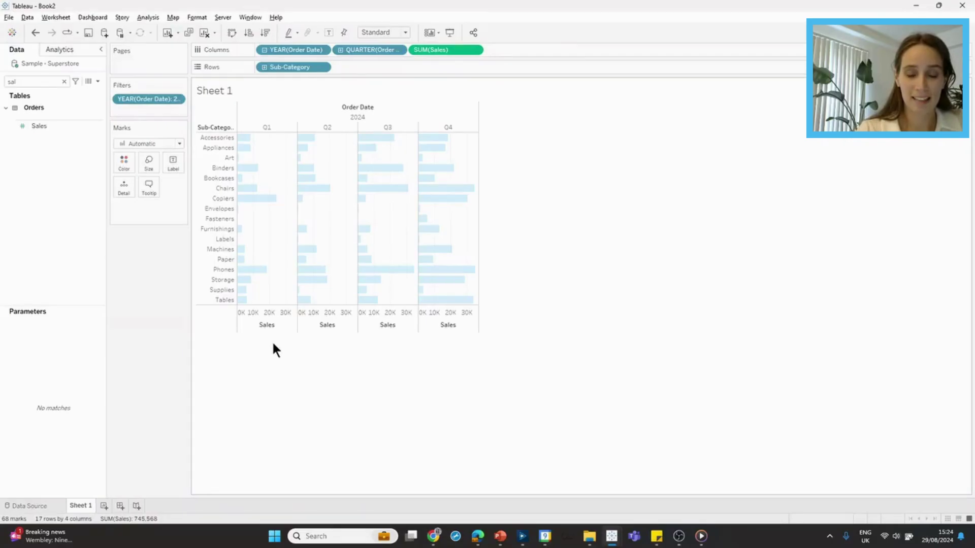
Add an ad hoc AVG(1) calculation to Columns after SUM(Sales)
double_click(516, 48)
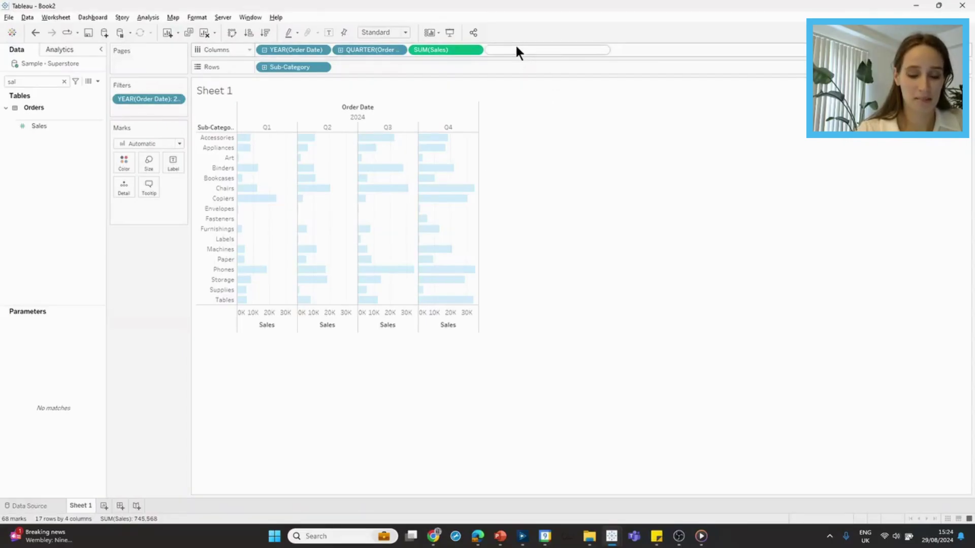
text(av)
key(Return)
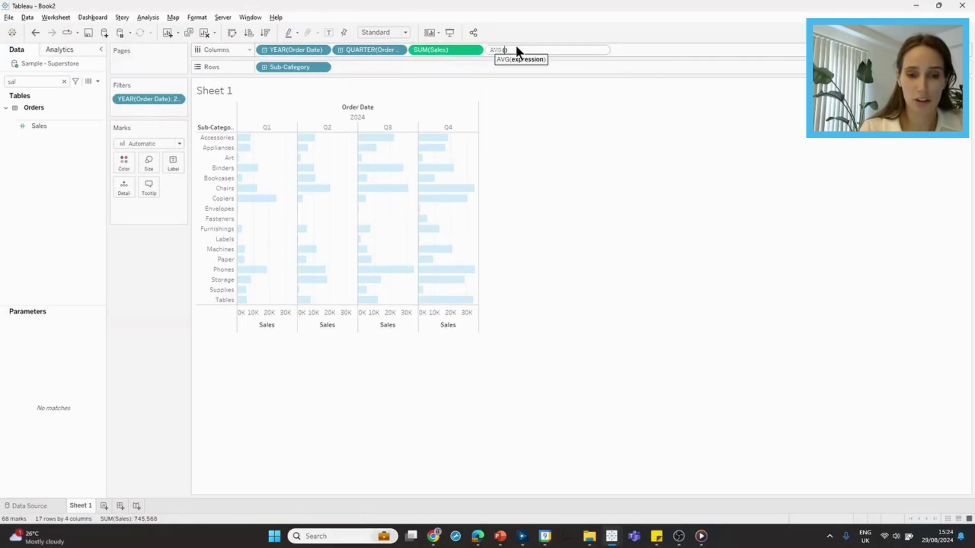
text(1)
key(Return)
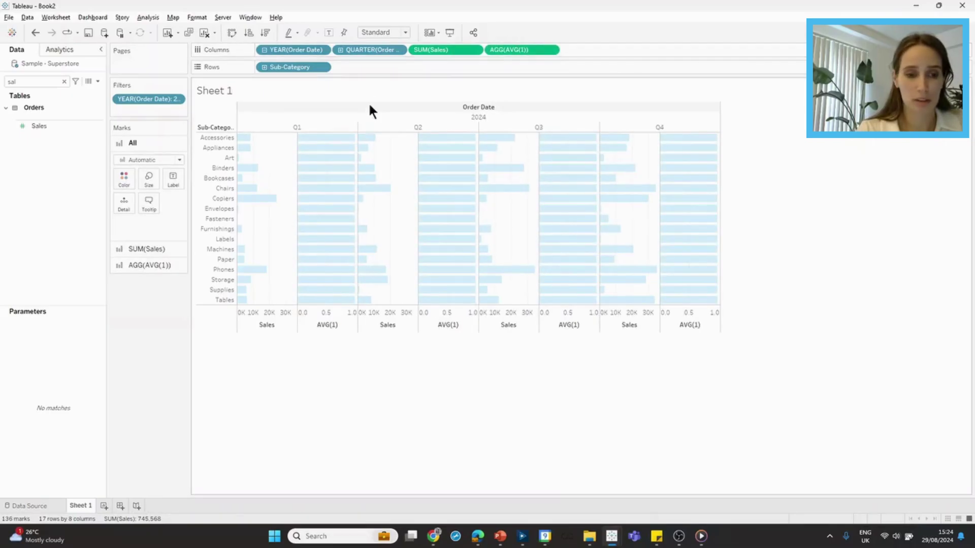
Copy SUM(Sales) from Columns onto the label of the AVG(1) marks
mouse_move(346, 141)
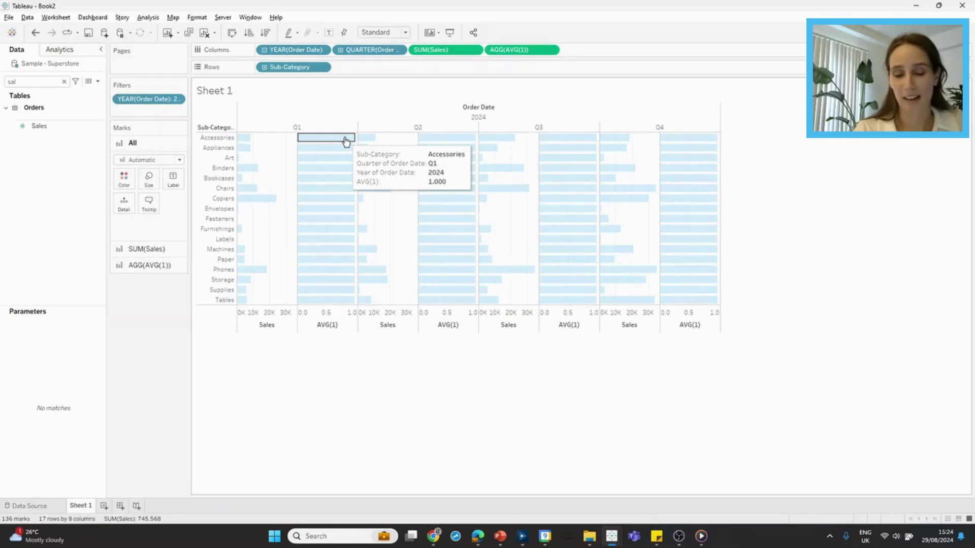
click(155, 261)
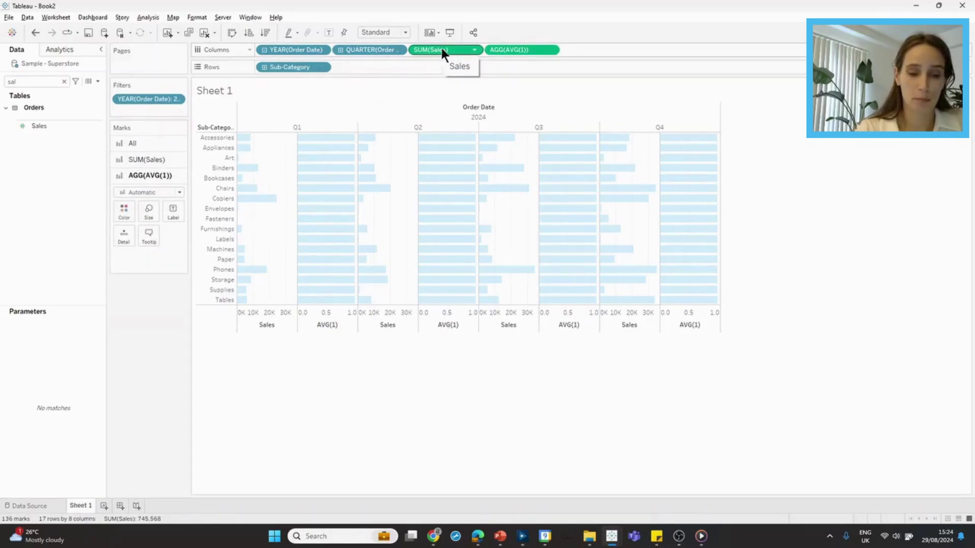
drag(440, 48, 177, 218)
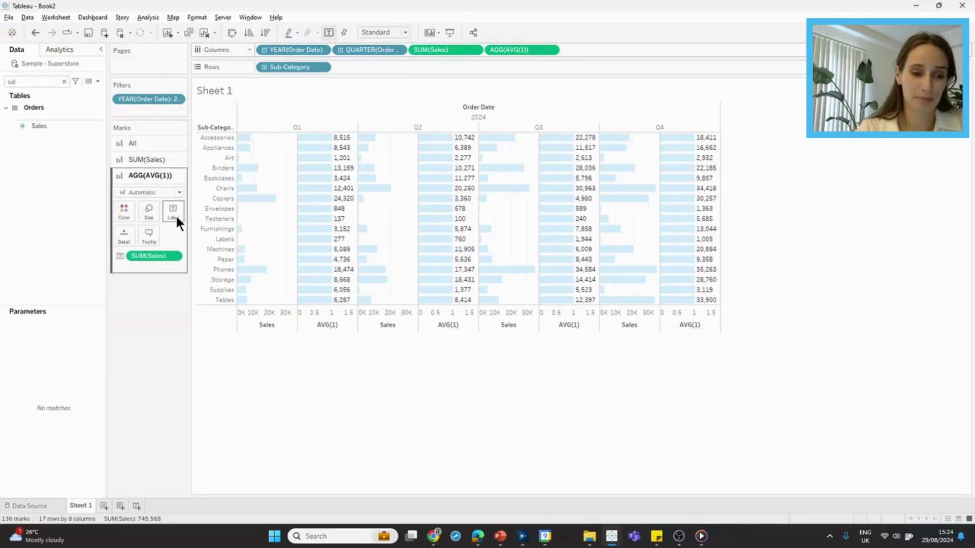
Set the AVG(1) marks' opacity to 0% and change their mark type to Gantt Bar
click(124, 208)
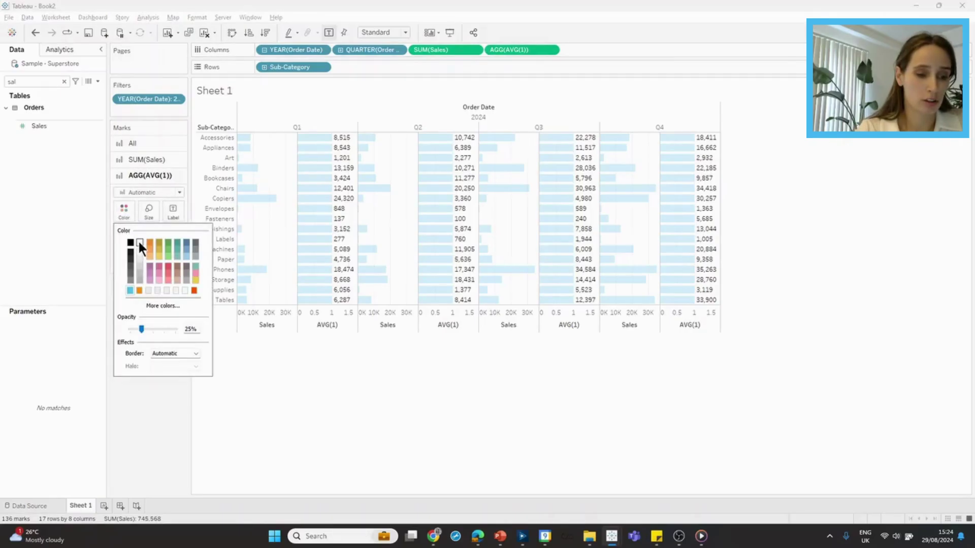
mouse_move(142, 329)
mouse_down()
mouse_move(125, 327)
mouse_move(128, 335)
mouse_up()
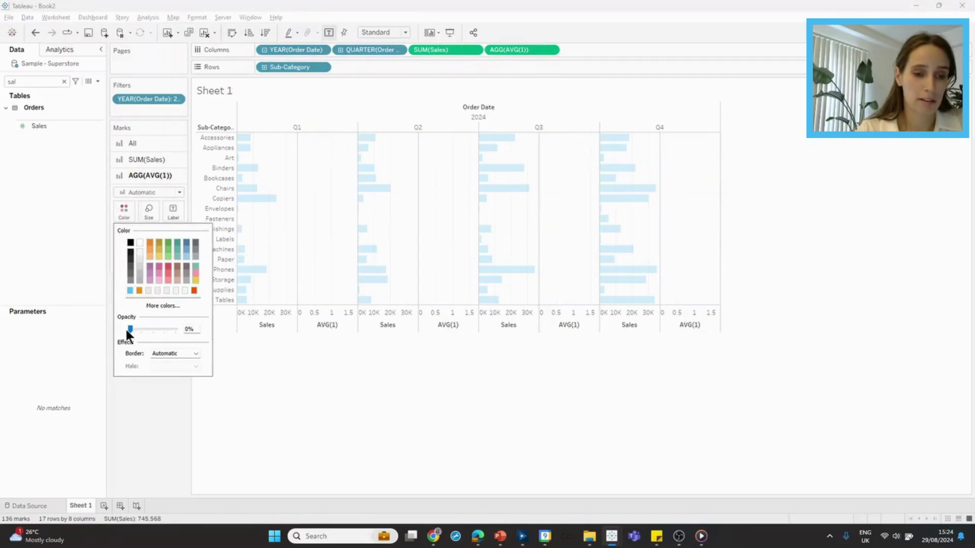
click(158, 191)
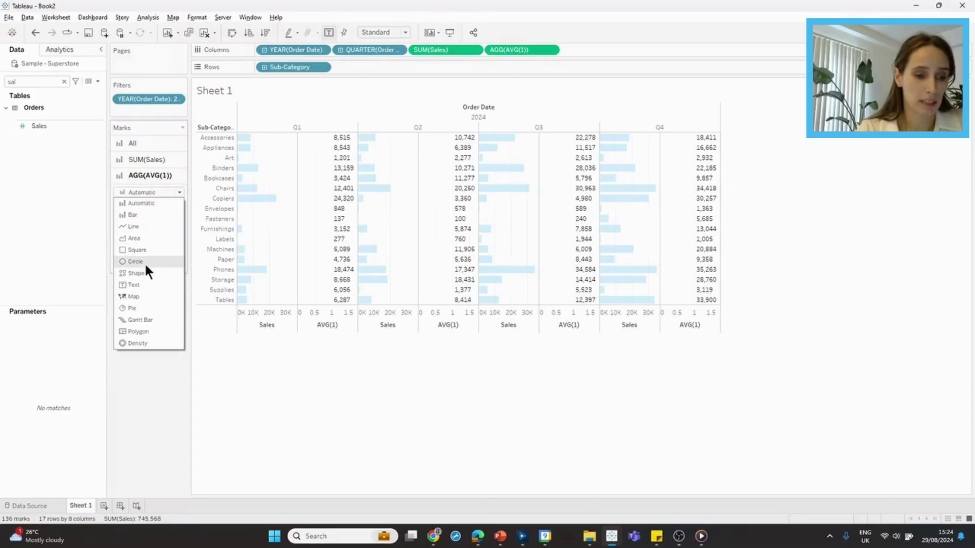
click(145, 319)
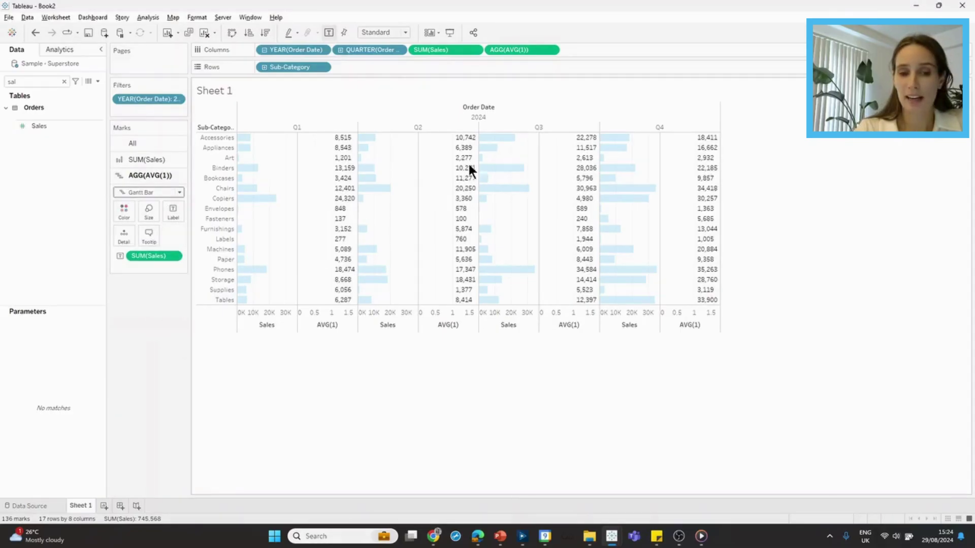
Combine AVG(1) and SUM(Sales) on a dual axis and set the SUM(Sales) mark type to Bar
right_click(542, 53)
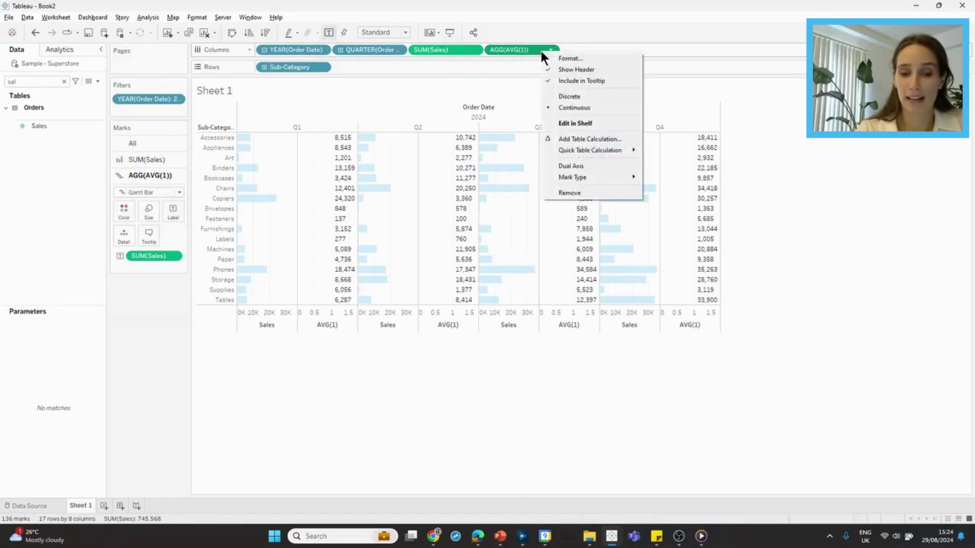
click(570, 166)
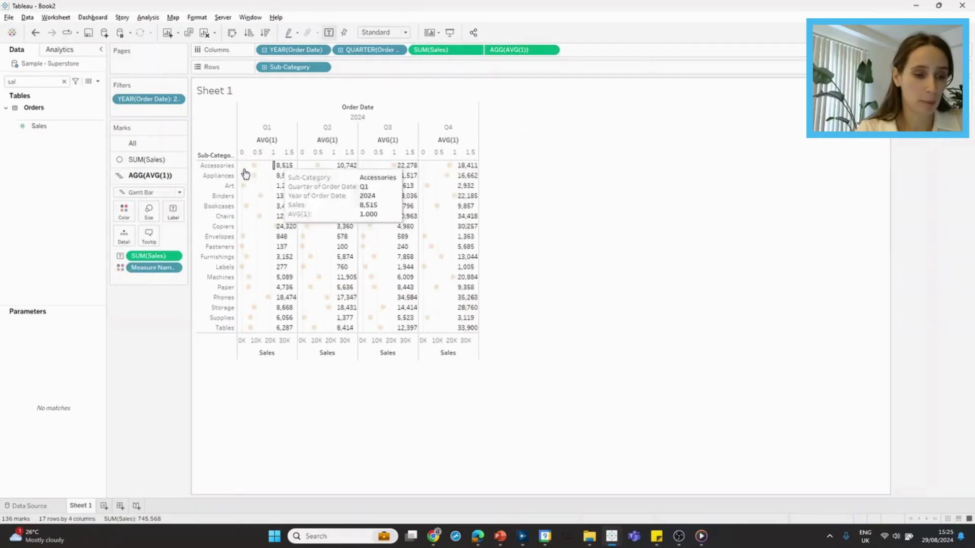
click(151, 158)
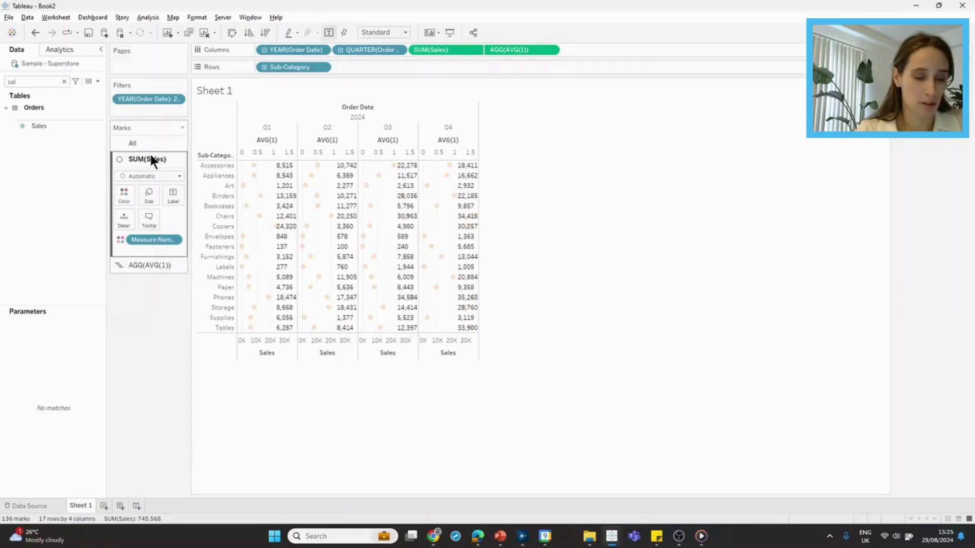
click(148, 176)
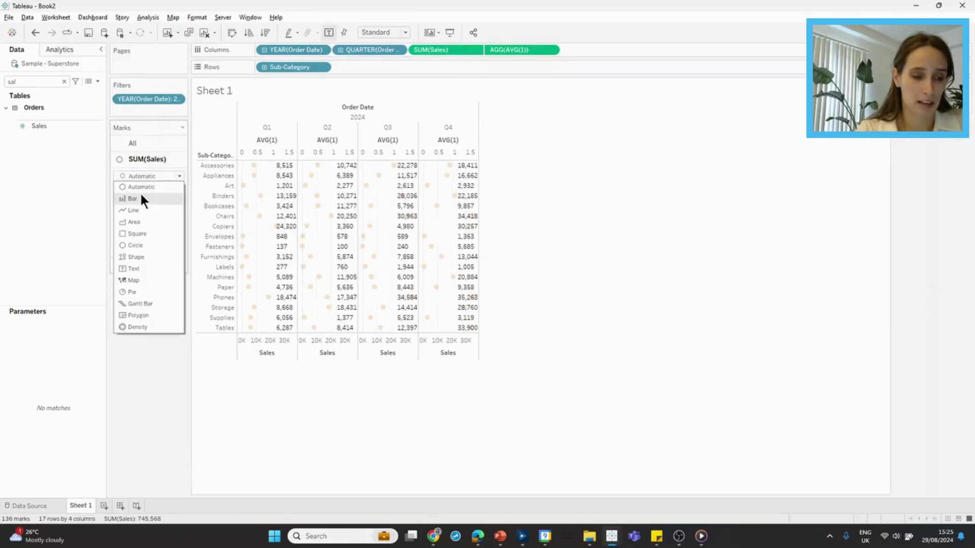
click(140, 198)
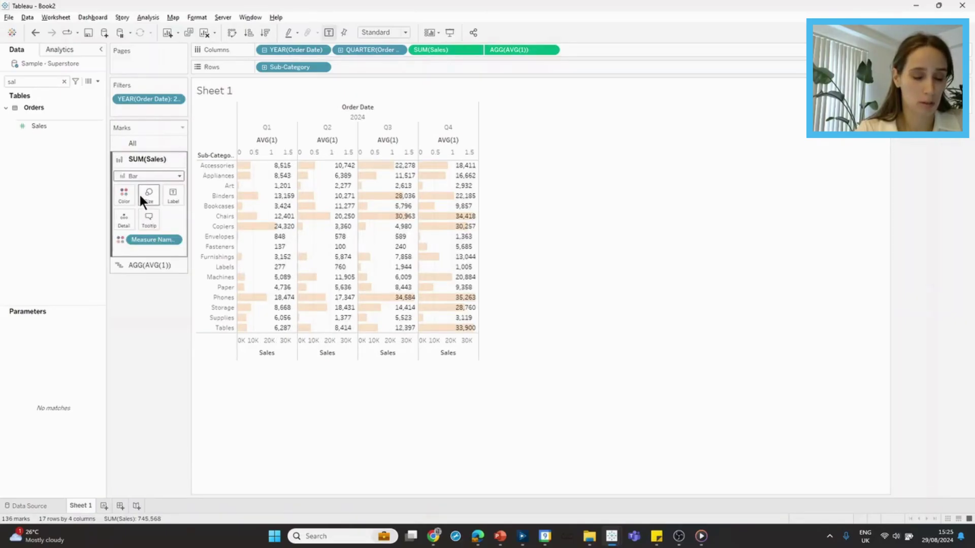
Remove Measure Names from the color of all marks
click(138, 143)
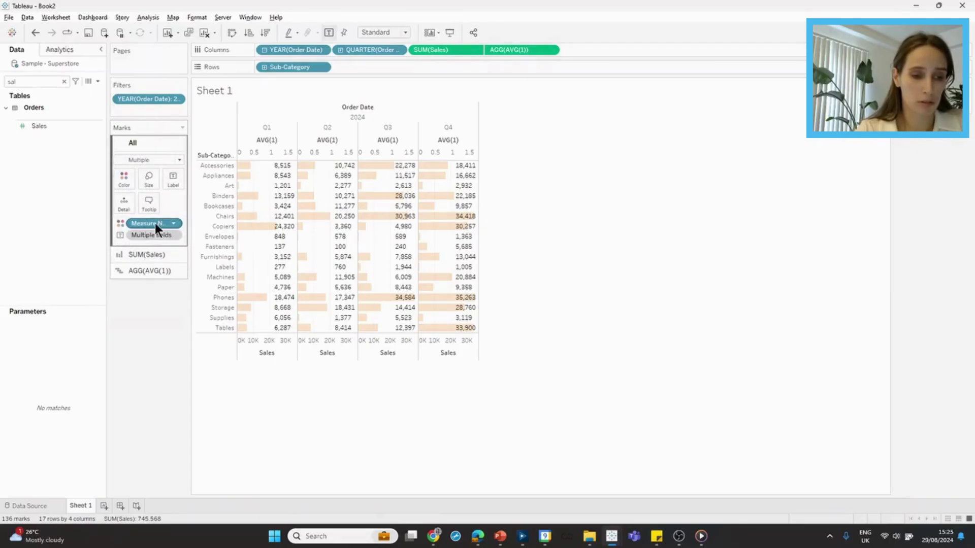
drag(154, 223, 147, 345)
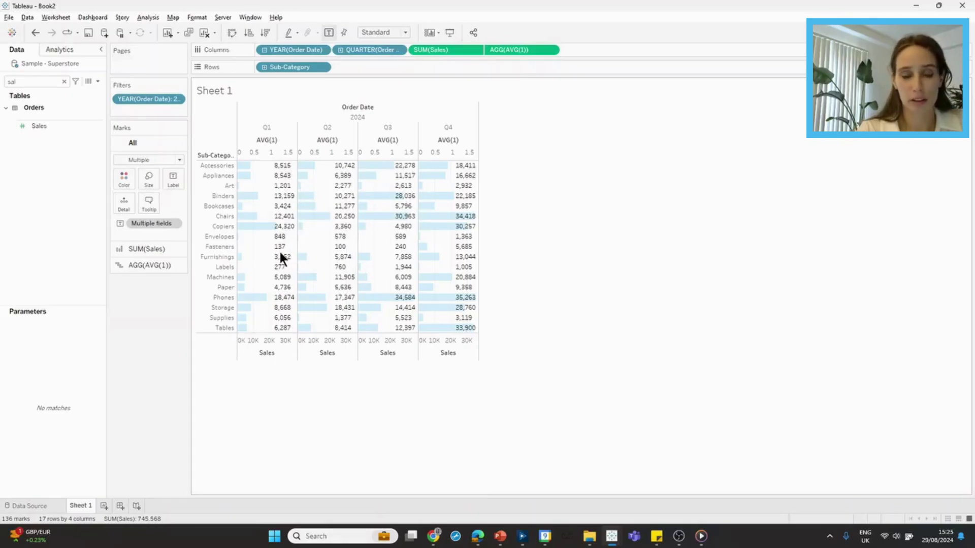
Fix the AVG(1) axis to a custom range from 0 to 1
right_click(287, 156)
click(316, 159)
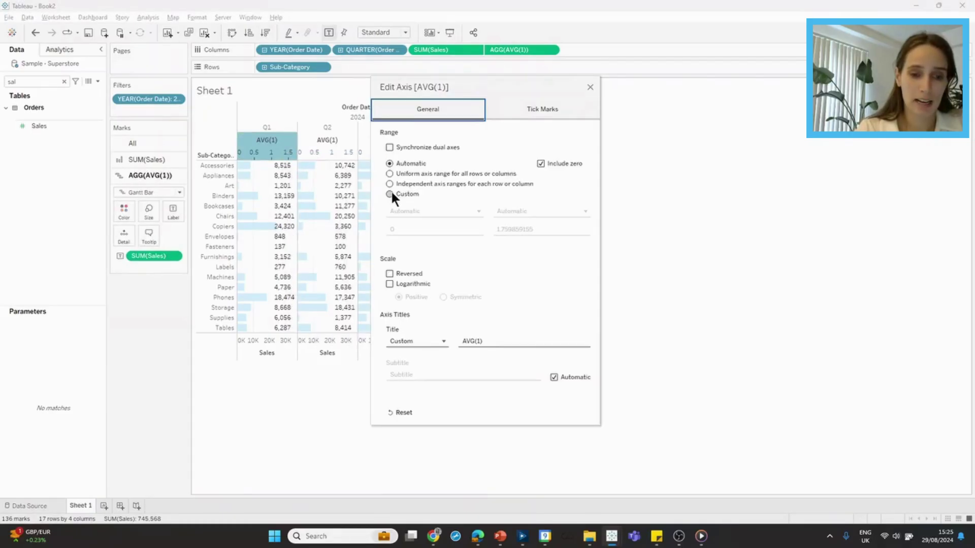
click(389, 193)
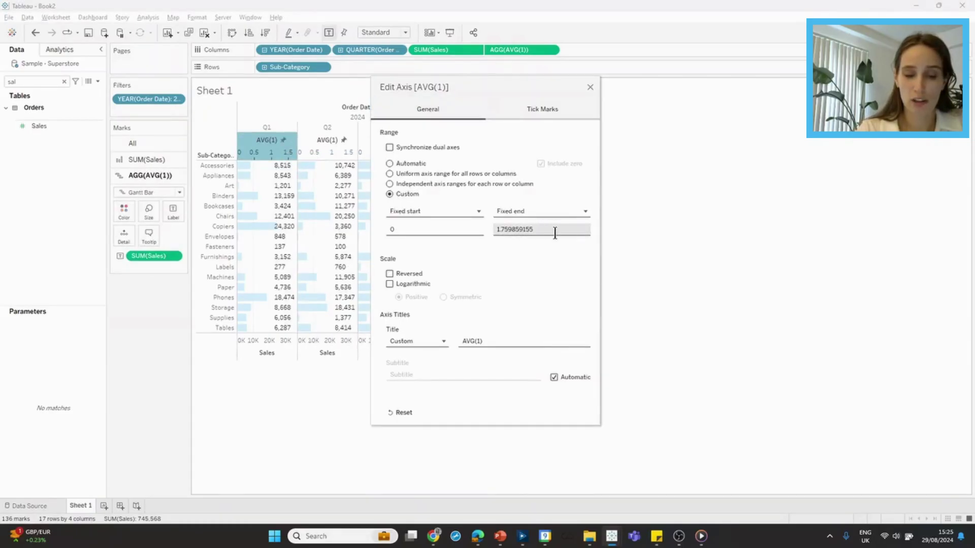
click(550, 231)
text(1)
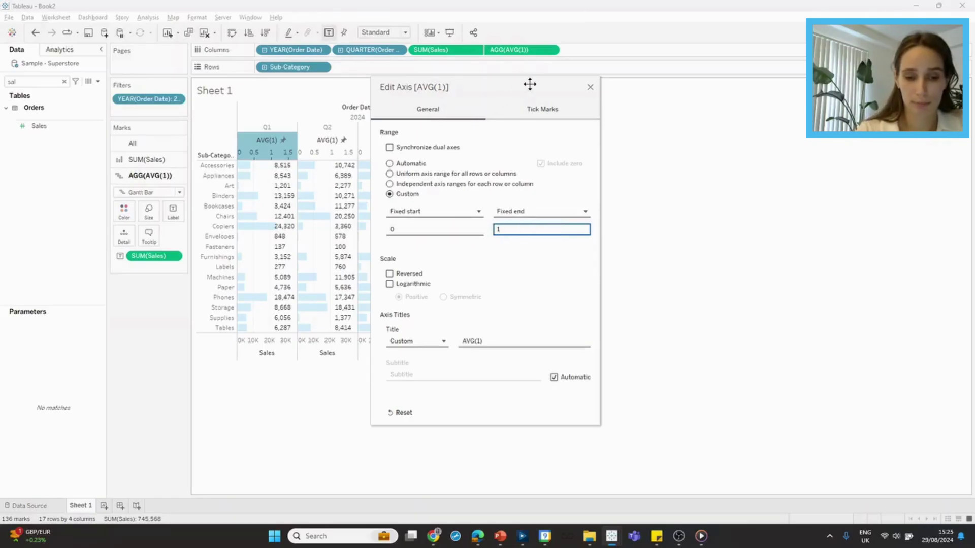
click(589, 88)
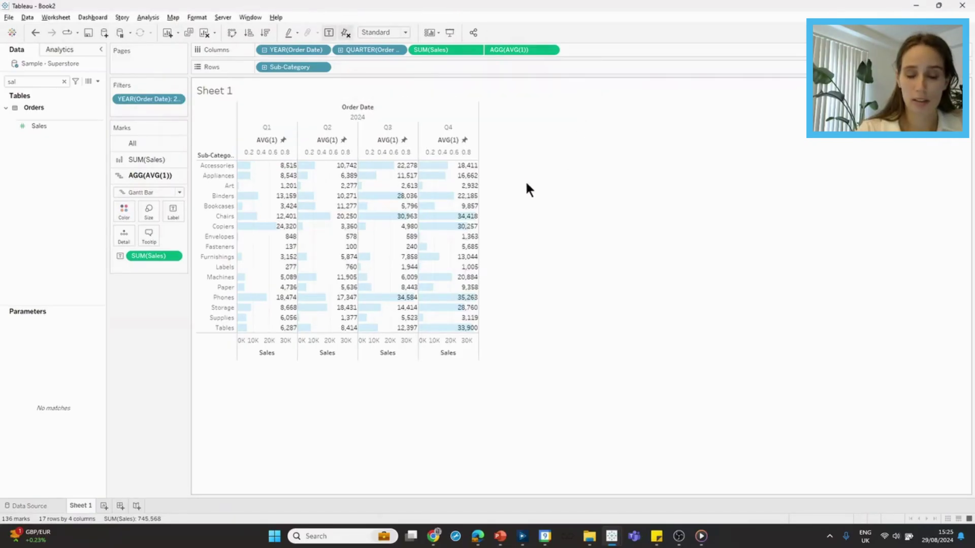
Hide the axis headers of the Sales and AVG(1) dual axis
mouse_move(477, 169)
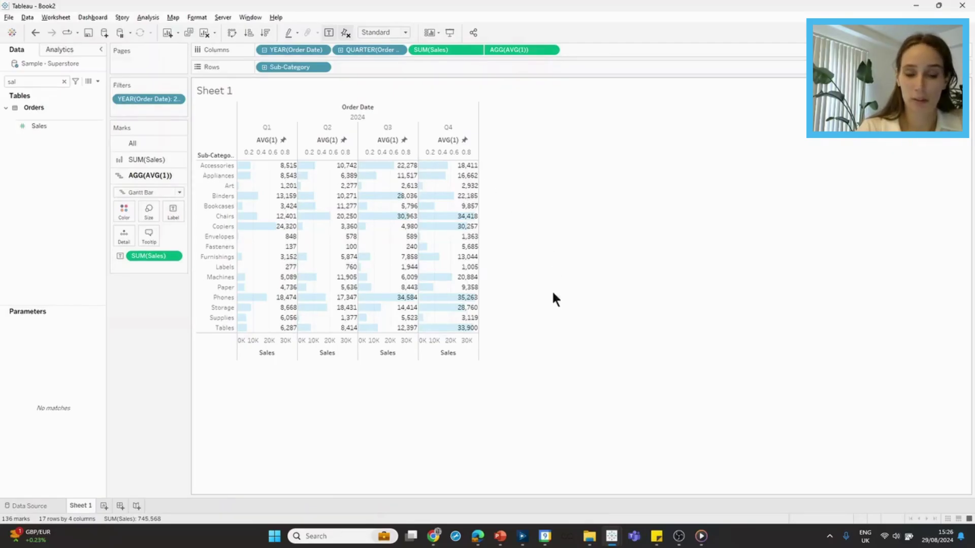
click(455, 346)
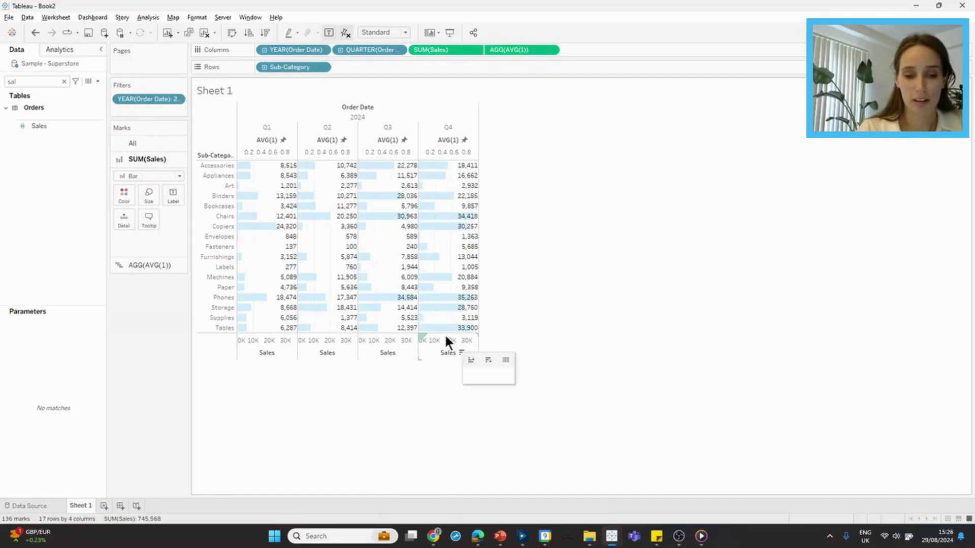
right_click(447, 337)
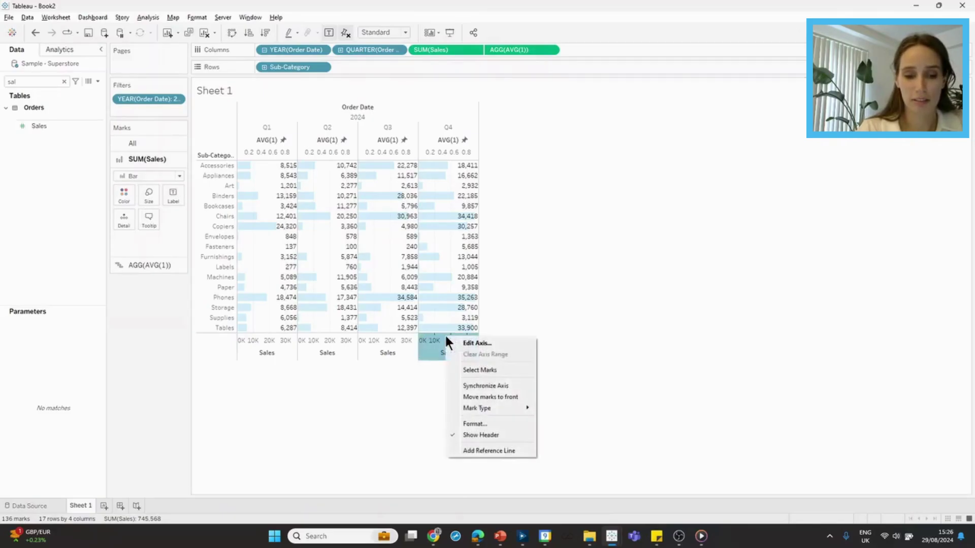
click(491, 434)
Set the sheet's grid lines to None in the line formatting
right_click(391, 208)
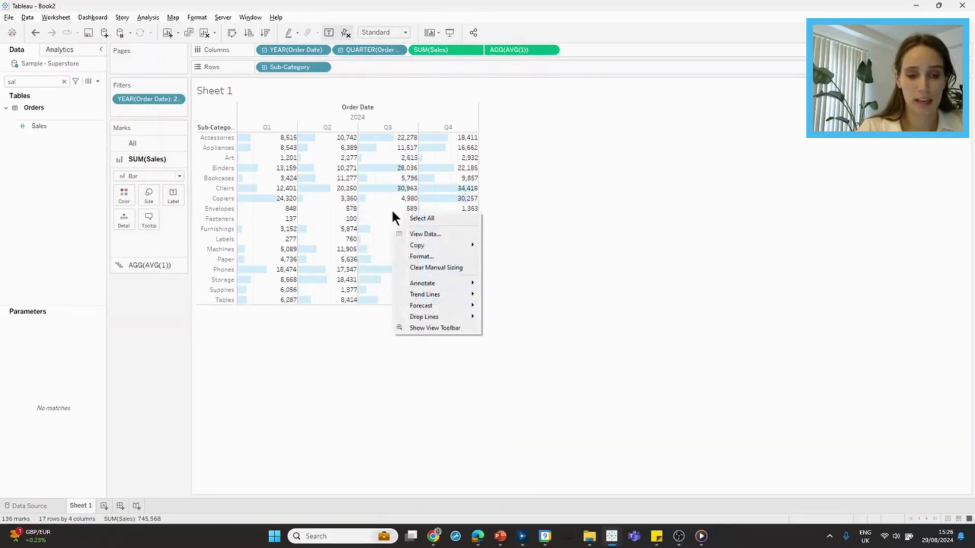
click(434, 254)
click(62, 66)
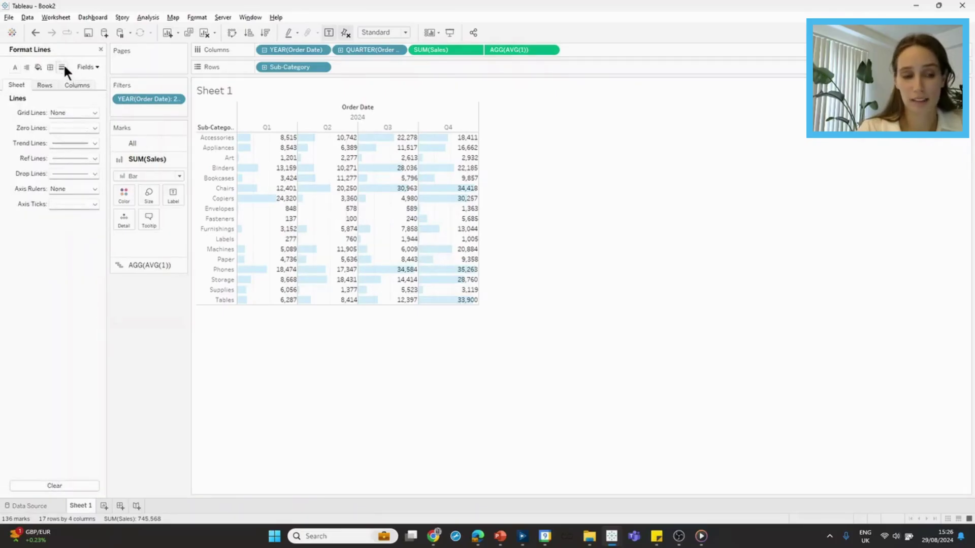
click(75, 112)
click(74, 133)
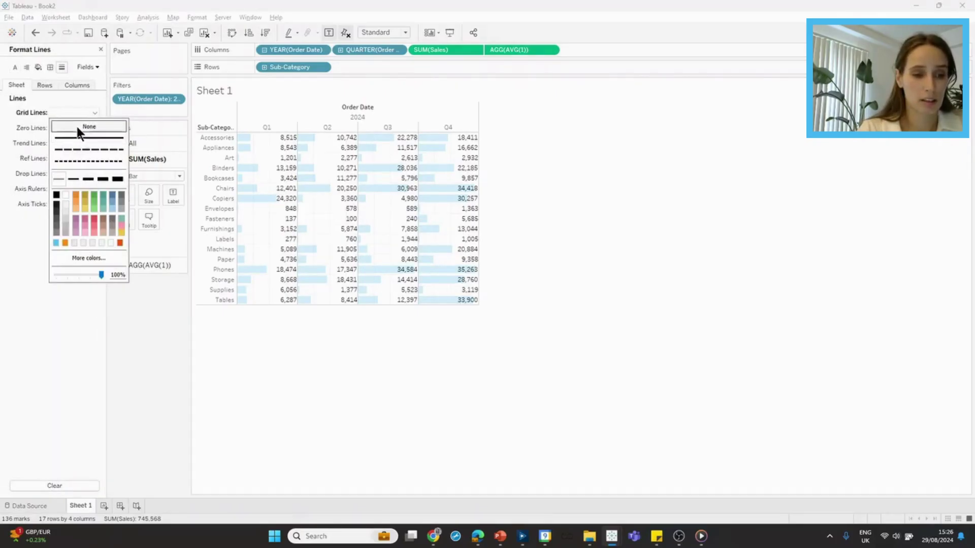
Format the row and column divider pane borders as thin light grey lines, with the row divider at its highest level
click(50, 67)
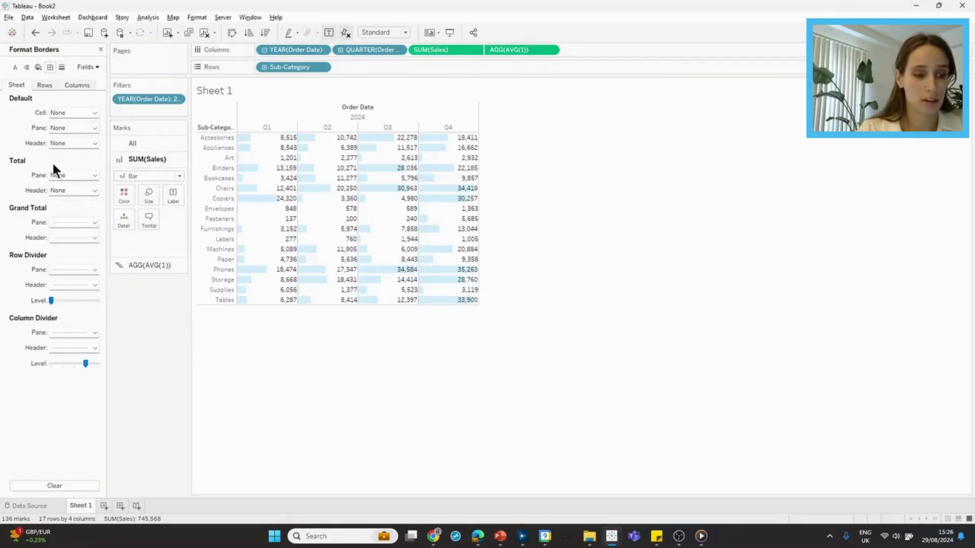
click(67, 269)
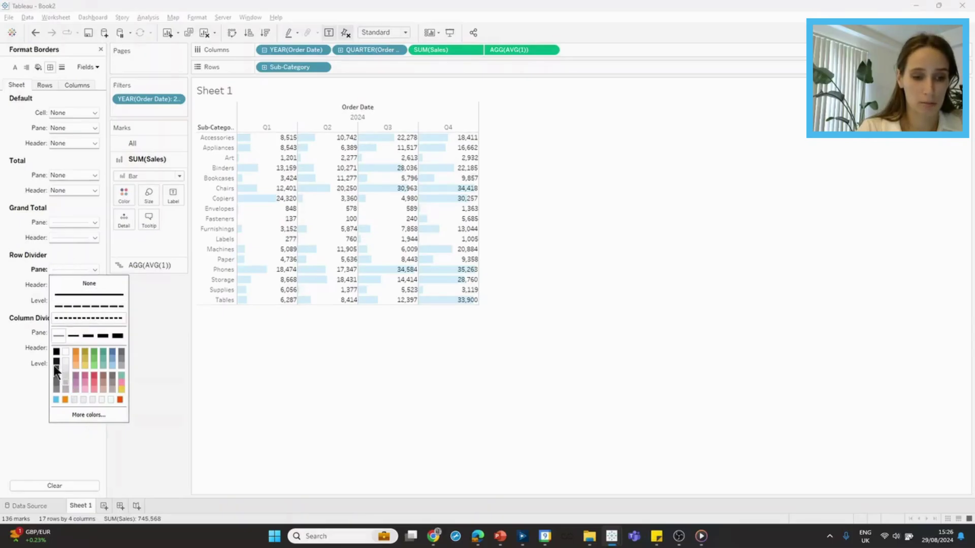
click(18, 299)
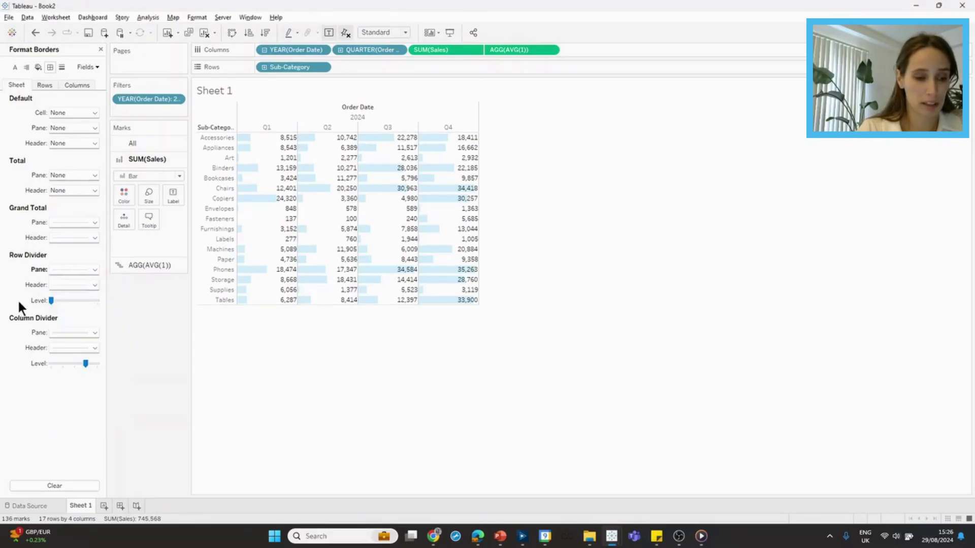
click(97, 301)
click(83, 336)
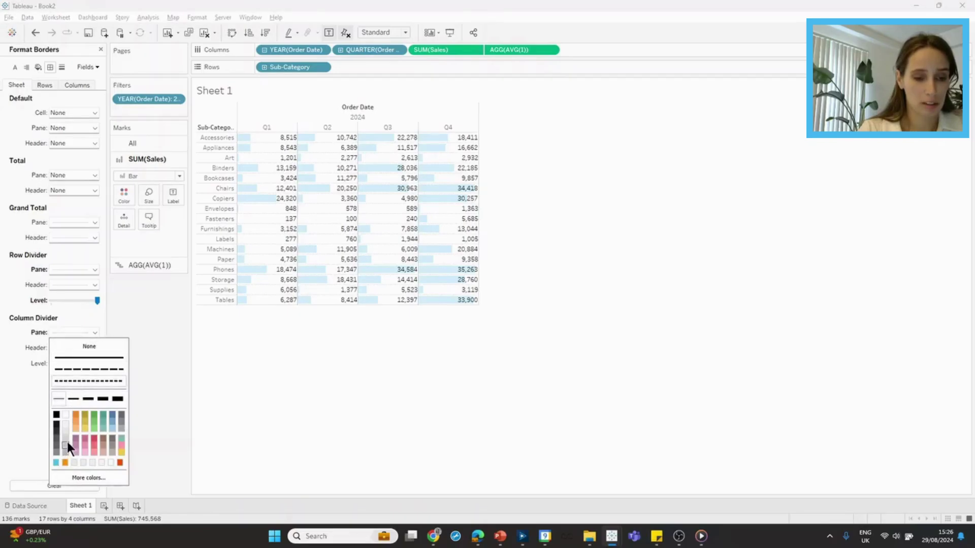
click(18, 370)
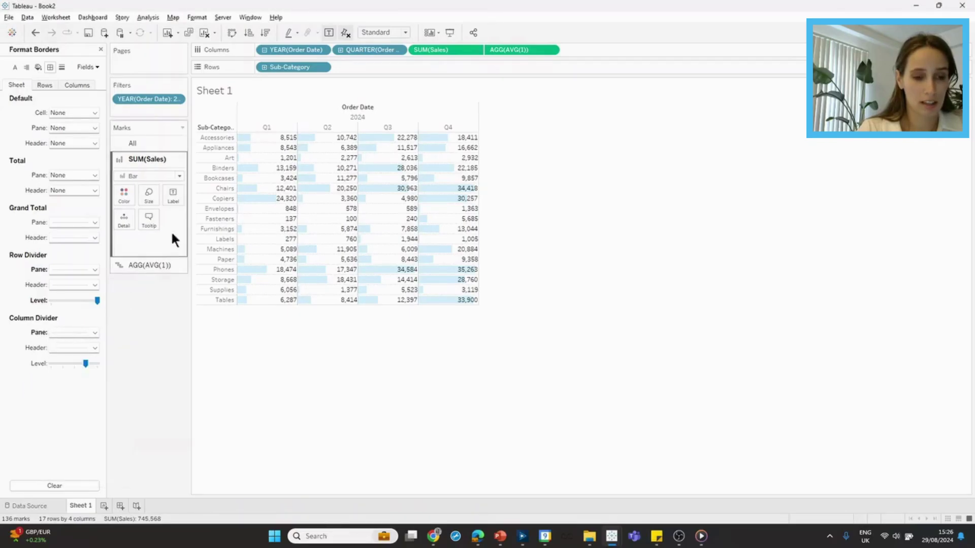
Align the Sub-Category header labels horizontally to the left
right_click(205, 198)
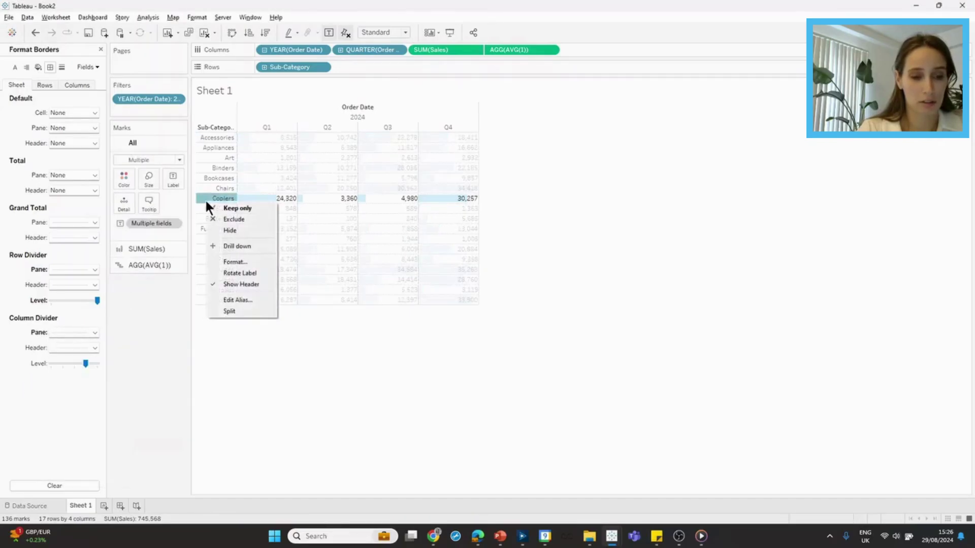
click(246, 261)
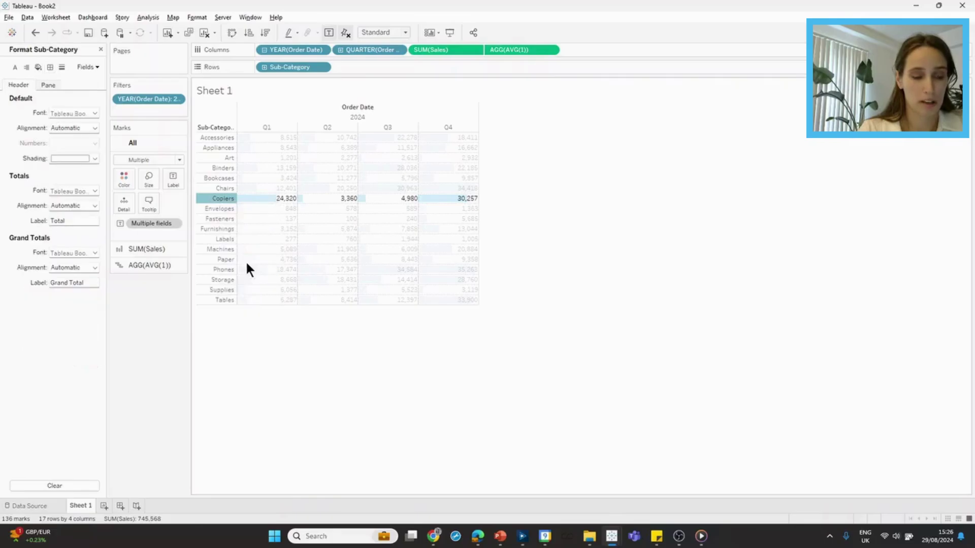
click(76, 128)
click(62, 170)
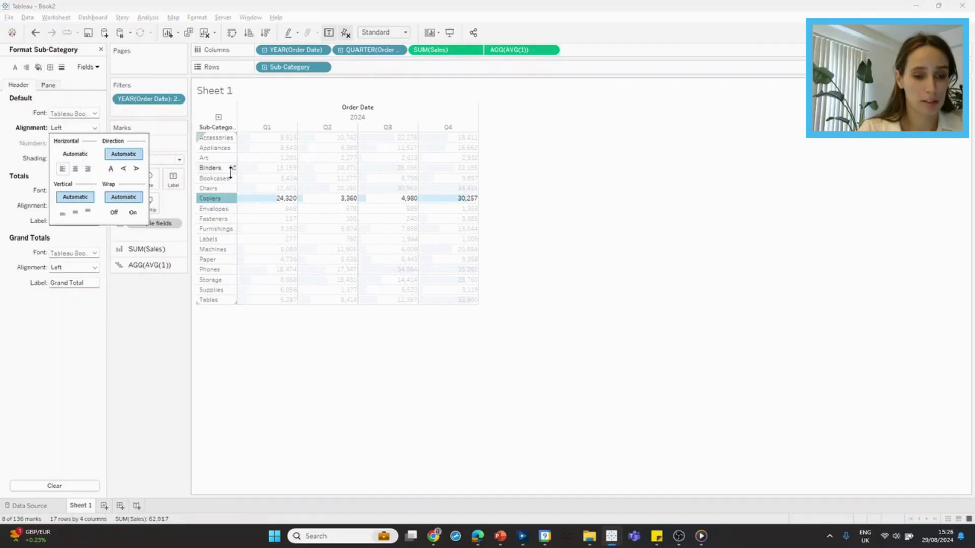
Widen the Sub-Category column to fit its full heading and make the table rows slightly taller, leaving no row selected
drag(236, 174, 248, 175)
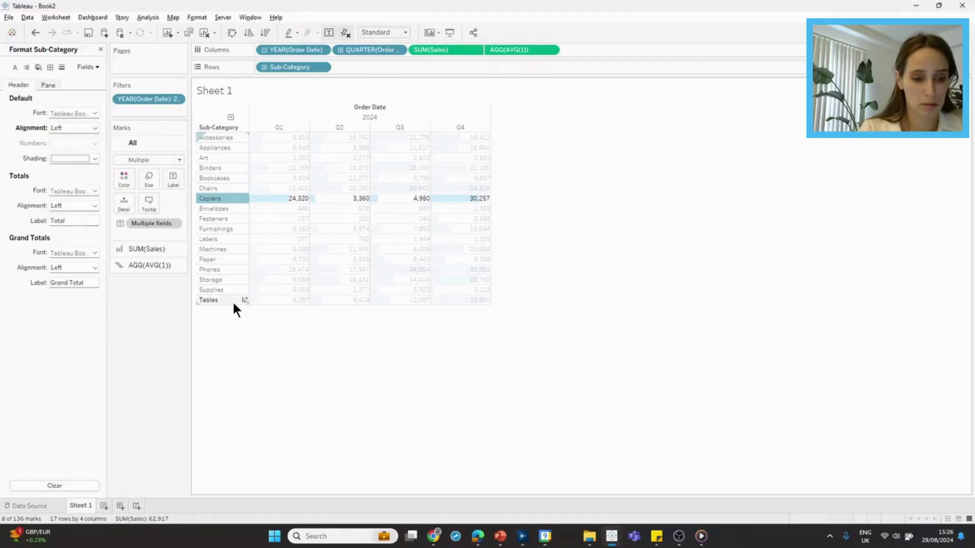
drag(231, 307, 232, 309)
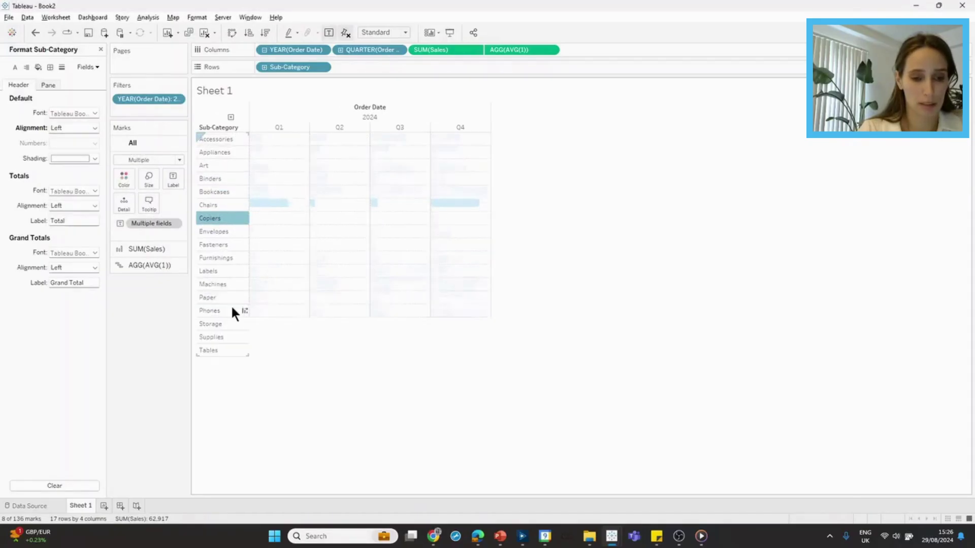
click(236, 218)
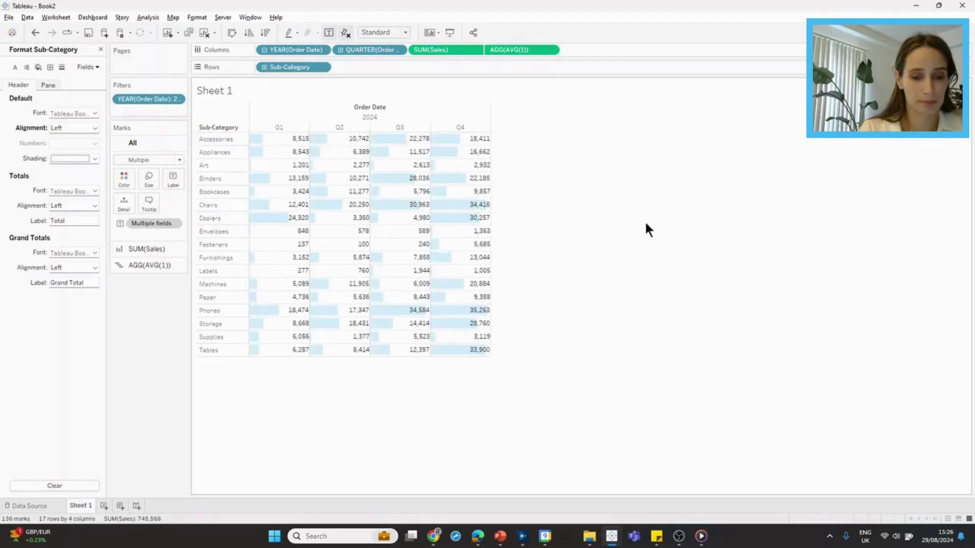